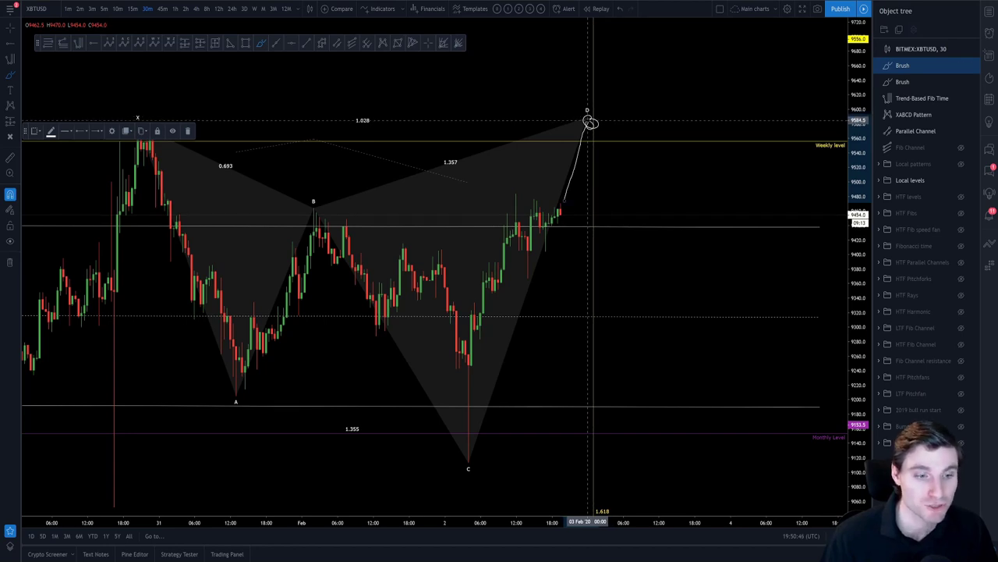
# Step: Delete the old brush stroke, sketch a path up to D, down, then up, then delete it
pyautogui.press('Delete')
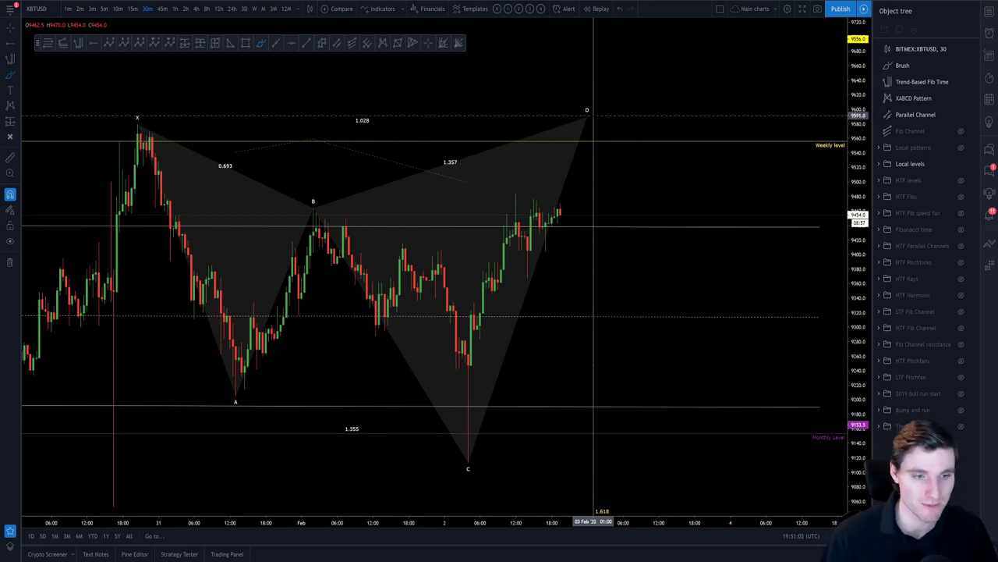
pyautogui.moveTo(560, 209); pyautogui.dragTo(596, 118)
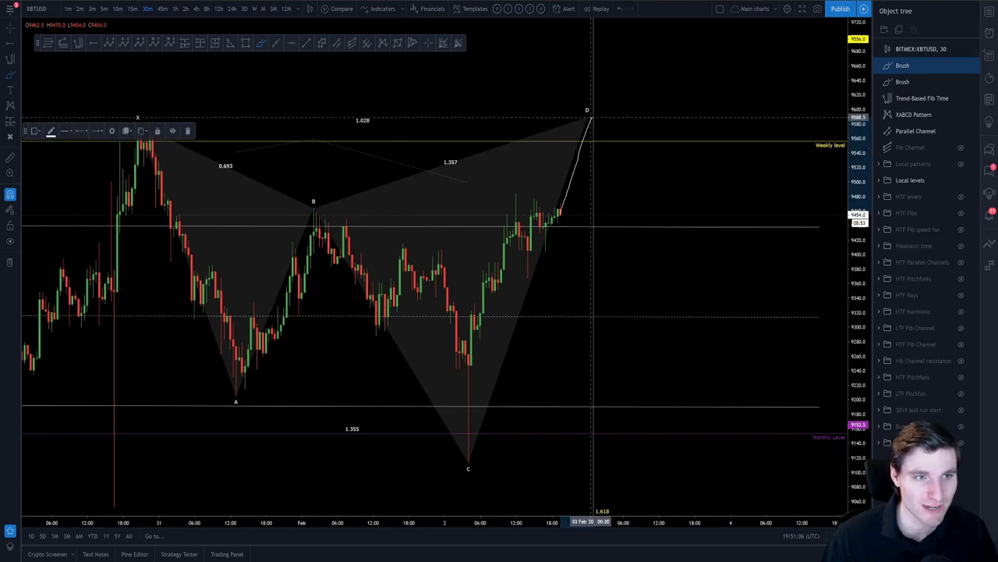
pyautogui.moveTo(593, 118); pyautogui.dragTo(656, 290)
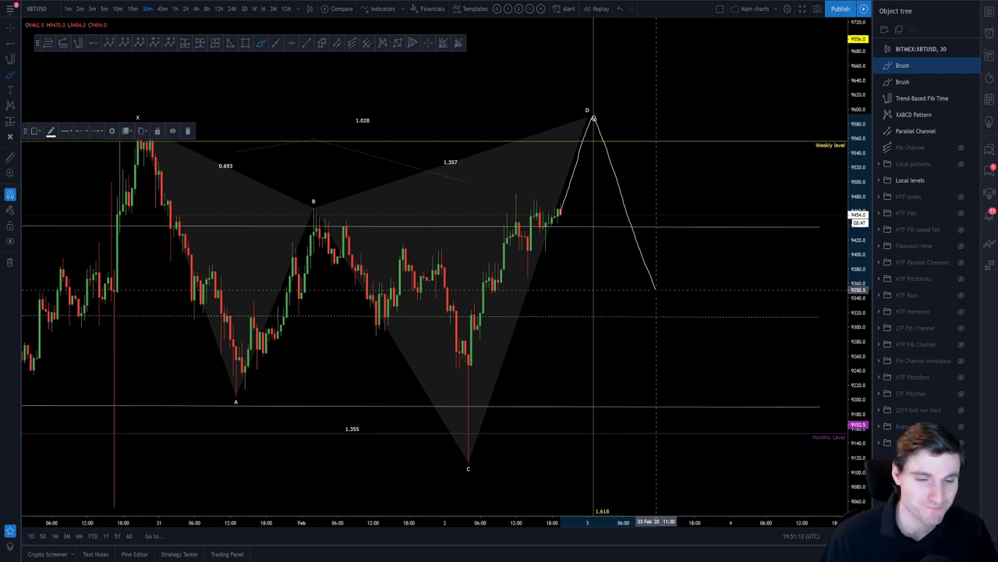
pyautogui.moveTo(656, 290)
pyautogui.mouseDown()
pyautogui.moveTo(735, 138)
pyautogui.moveTo(769, 15)
pyautogui.mouseUp()
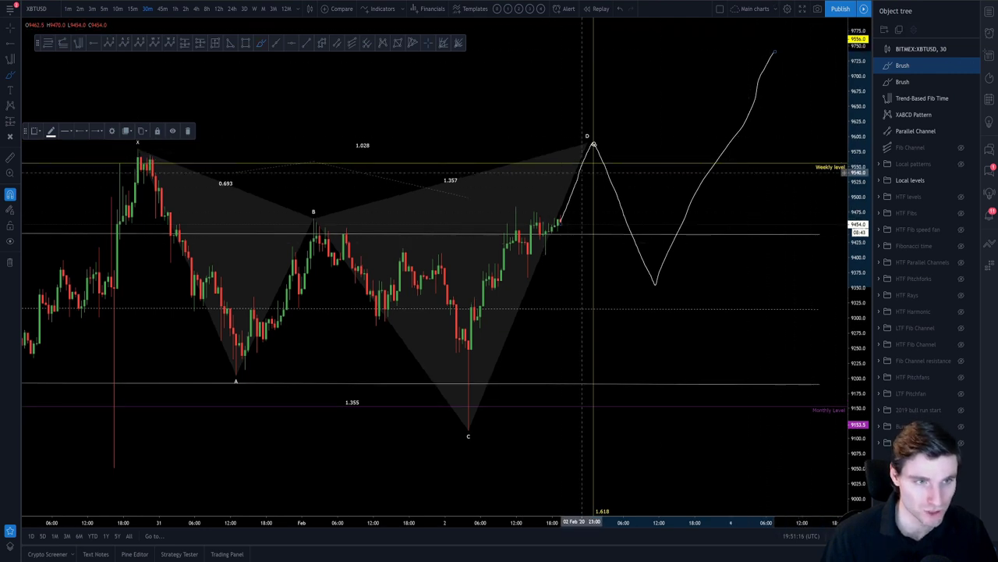
pyautogui.press('Delete')
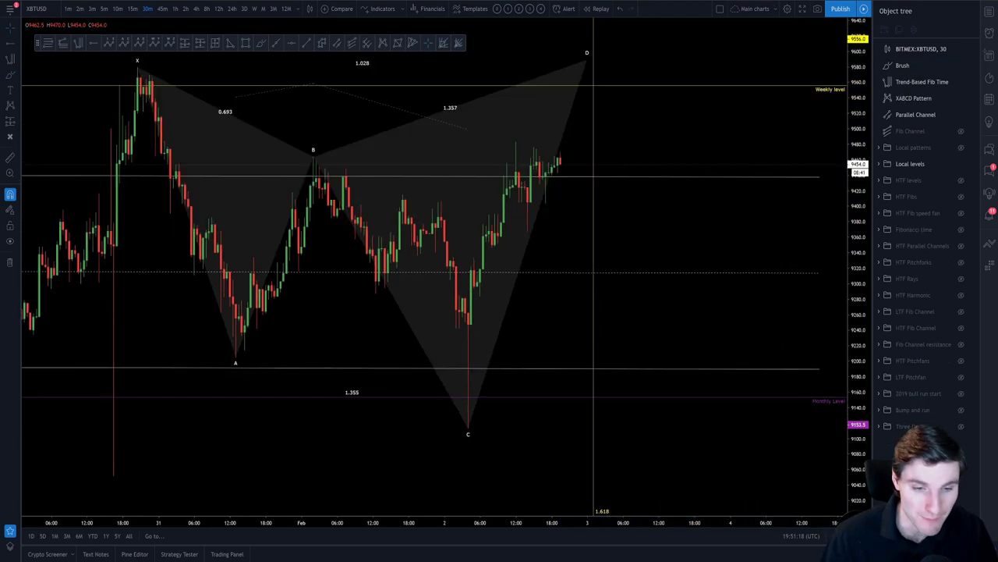
pyautogui.scroll(1, 641, 320)
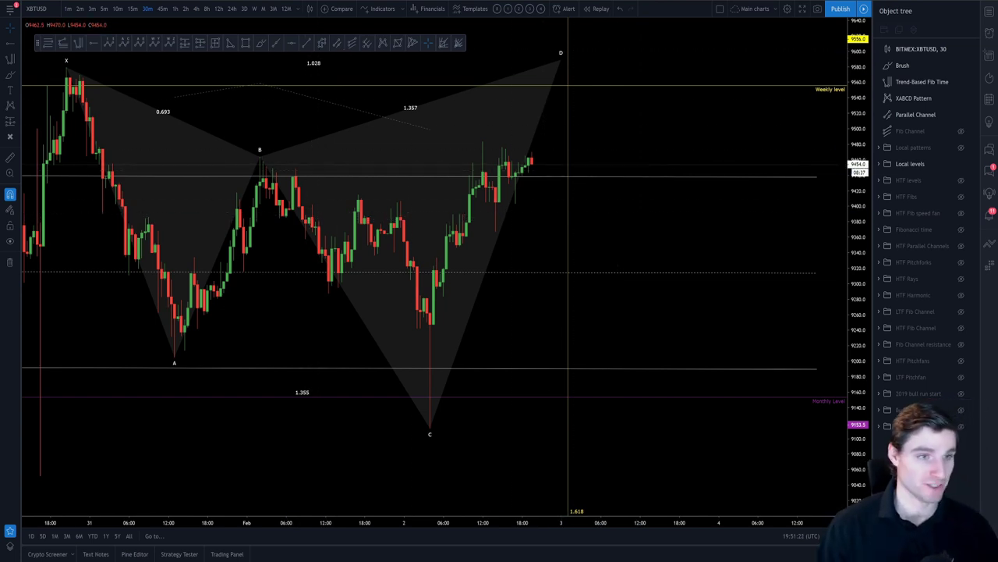
pyautogui.click(258, 44)
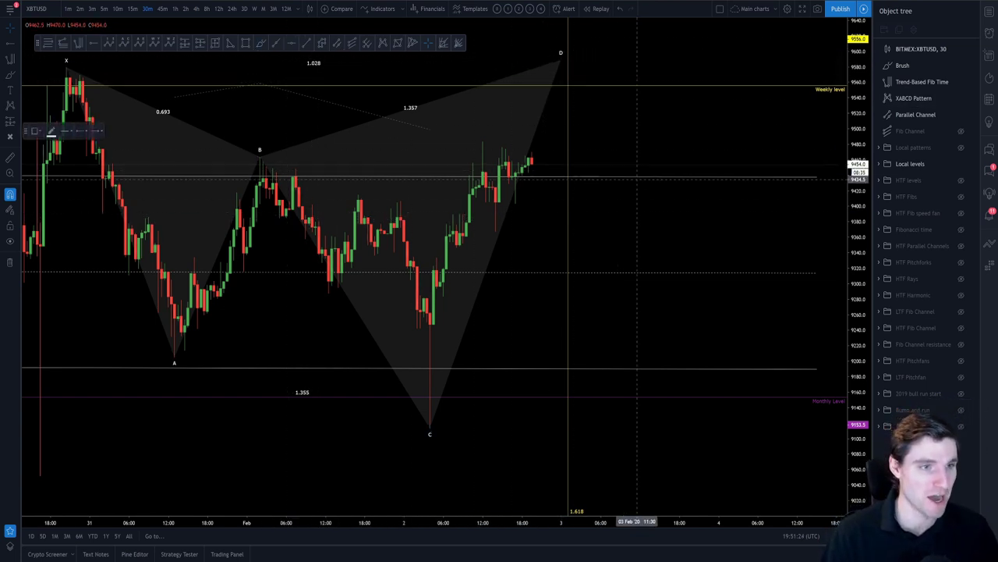
pyautogui.moveTo(530, 161)
pyautogui.mouseDown()
pyautogui.moveTo(567, 59)
pyautogui.moveTo(653, 259)
pyautogui.mouseUp()
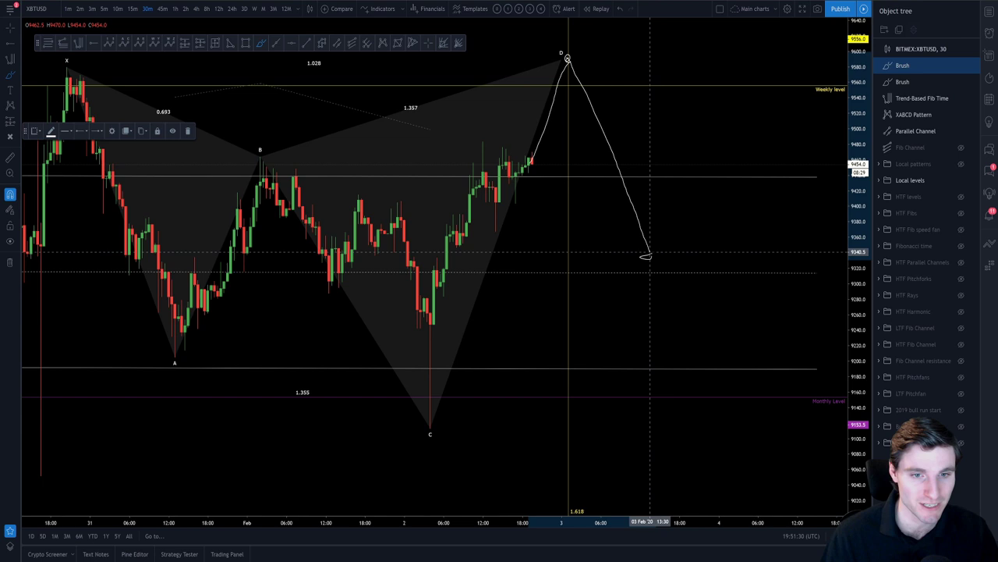
pyautogui.moveTo(653, 259); pyautogui.dragTo(869, 111)
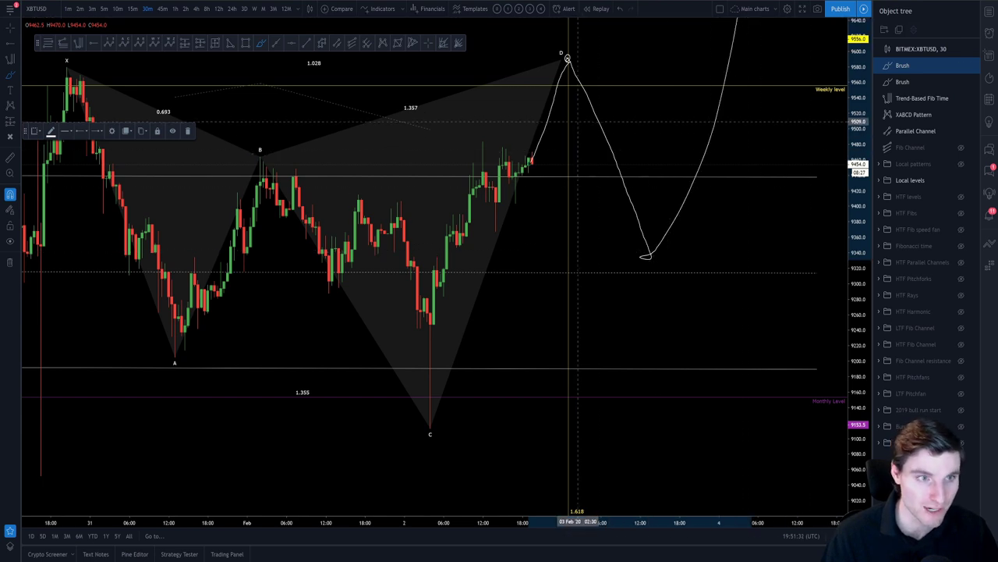
pyautogui.hotkey('ctrl', 'z')
pyautogui.moveTo(530, 162)
pyautogui.mouseDown()
pyautogui.moveTo(560, 56)
pyautogui.moveTo(730, 490)
pyautogui.mouseUp()
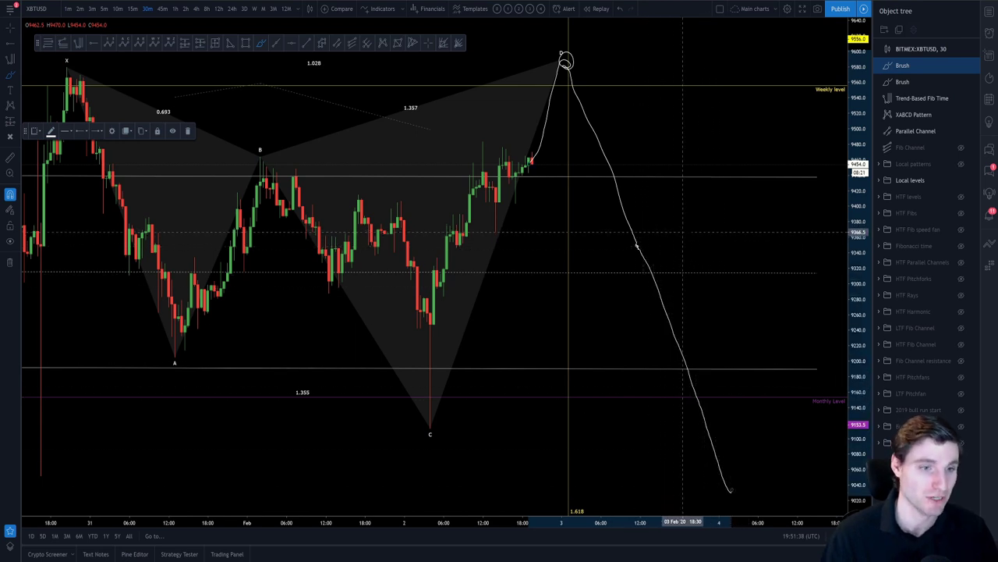
pyautogui.hotkey('ctrl', 'z')
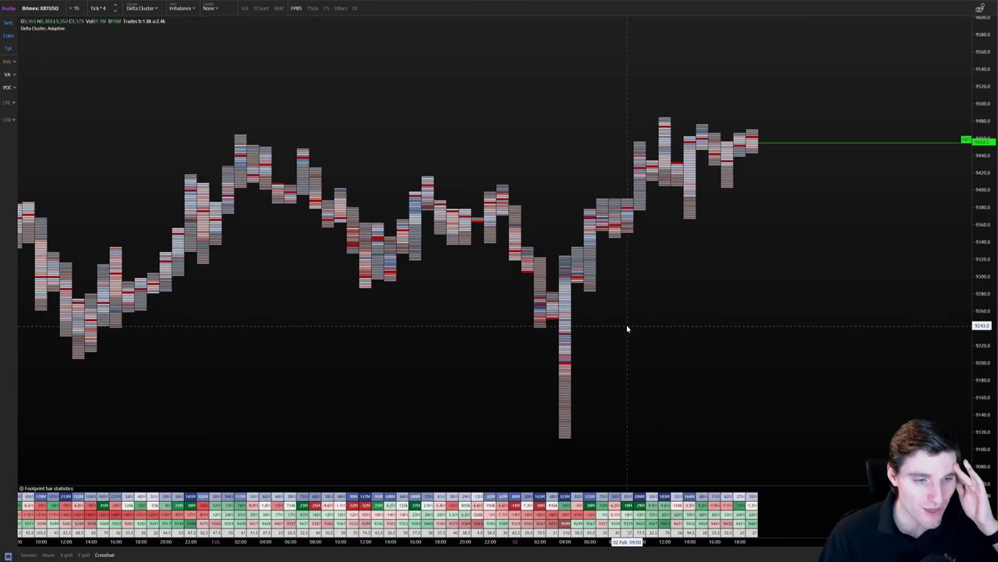
# Step: Zoom into the XBTUSD footprint bars and pan left to leave empty space on the right
pyautogui.scroll(2, 822, 161)
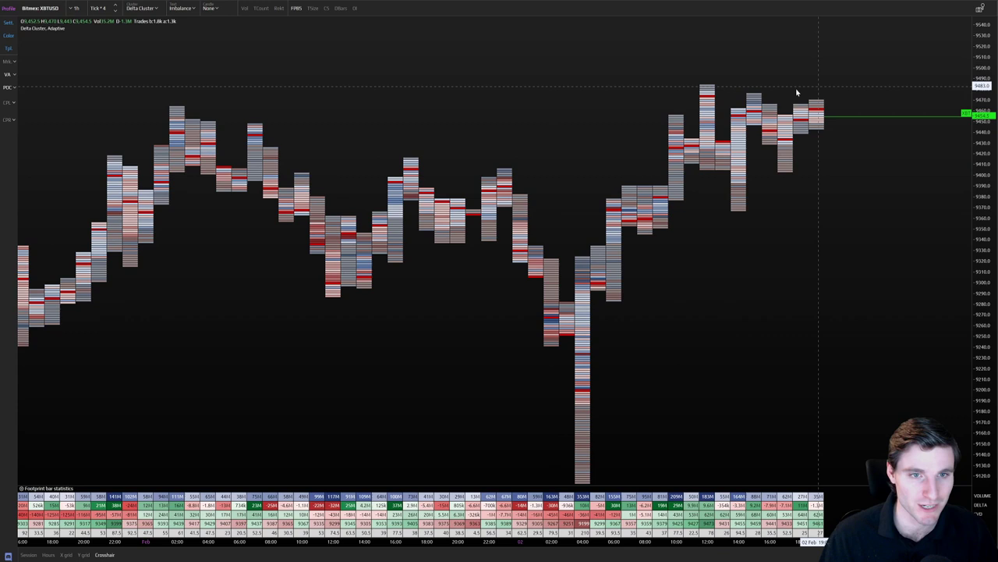
pyautogui.moveTo(824, 172); pyautogui.dragTo(648, 477)
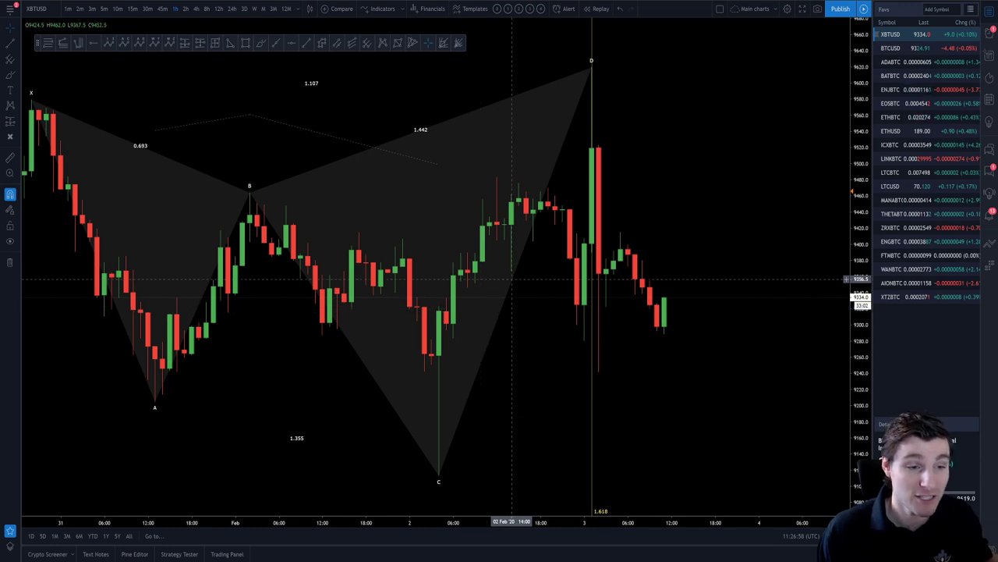
# Step: Select the shark XABCD pattern to show its points, then enlarge the shared chart image in Discord
pyautogui.click(592, 79)
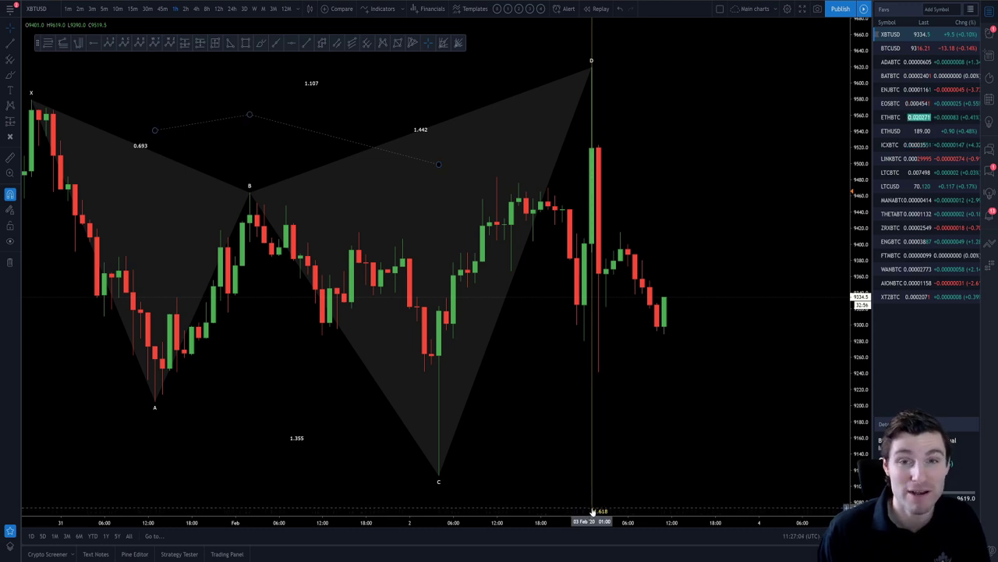
pyautogui.click(506, 258)
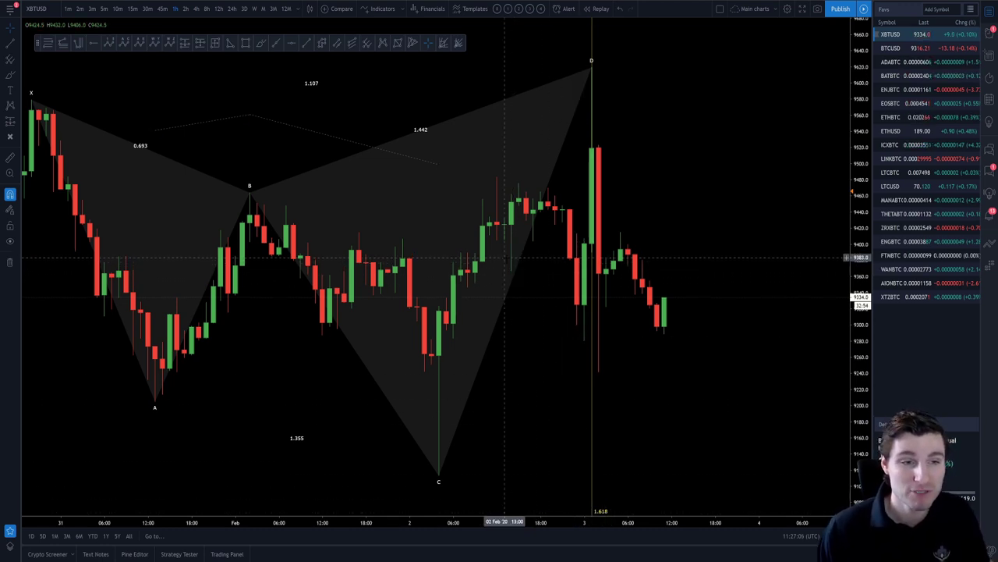
pyautogui.click(587, 82)
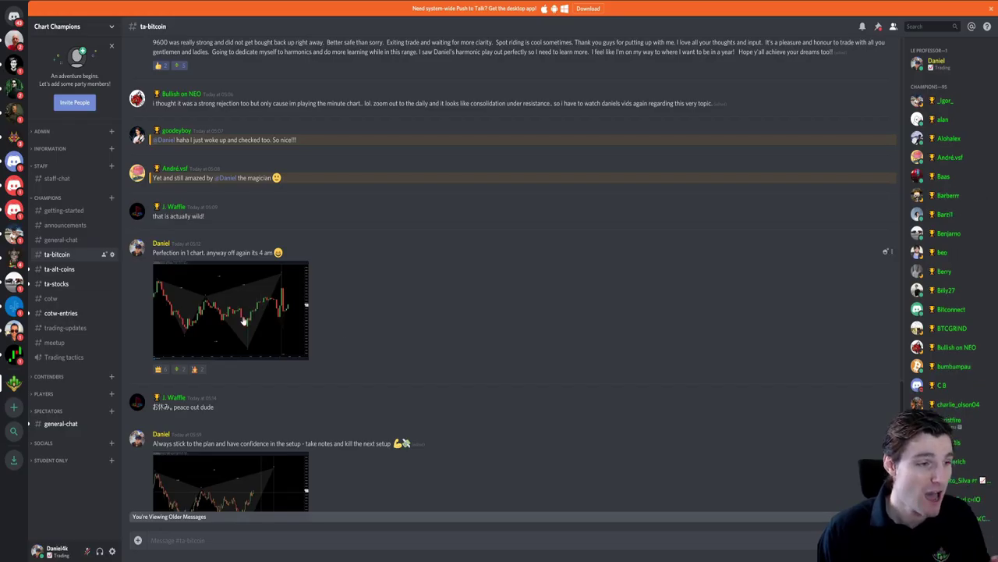
pyautogui.click(243, 320)
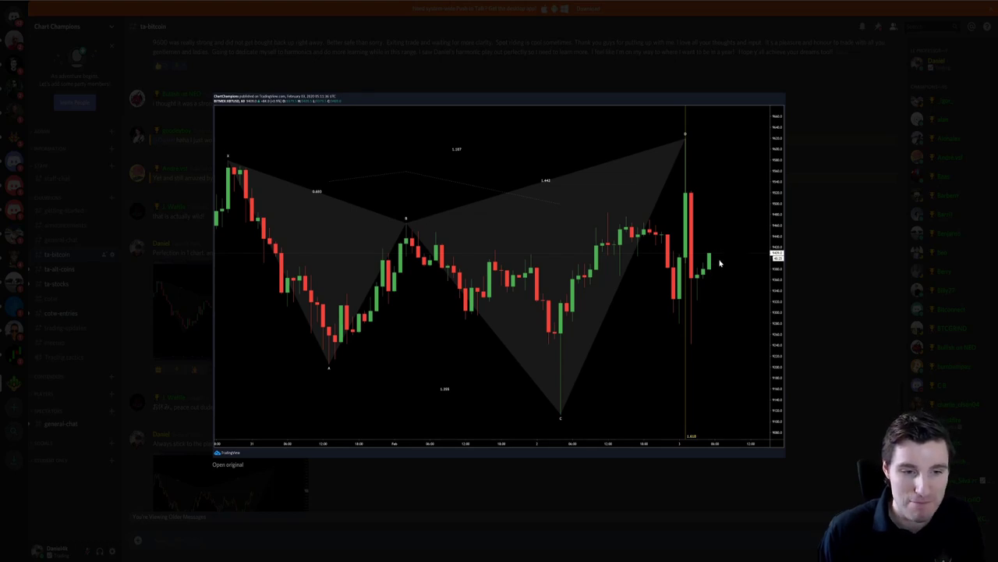
# Step: Close the enlarged snapshot and scroll ta-bitcoin back to yesterday's harmonic chart images
pyautogui.click(830, 267)
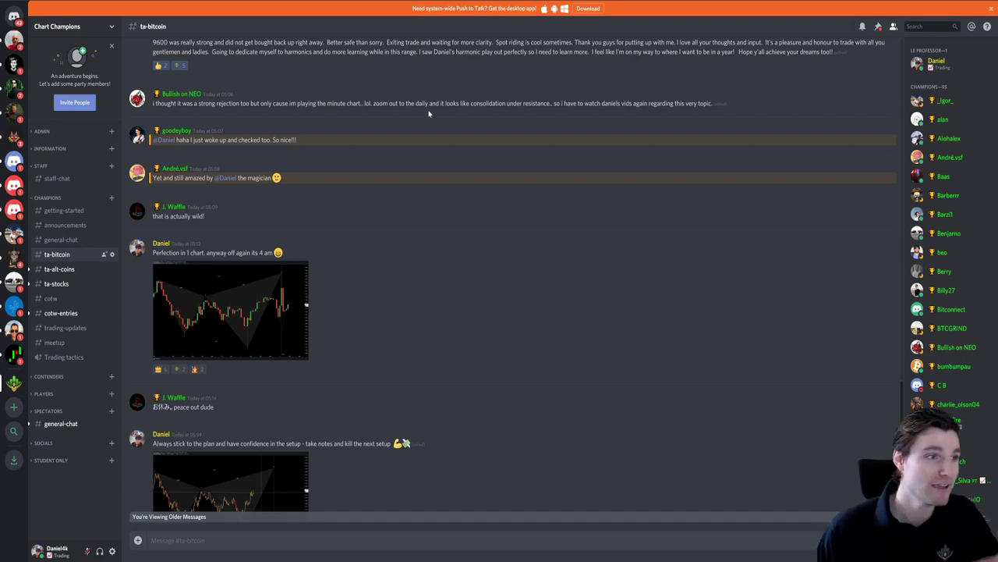
pyautogui.scroll(10, 479, 217)
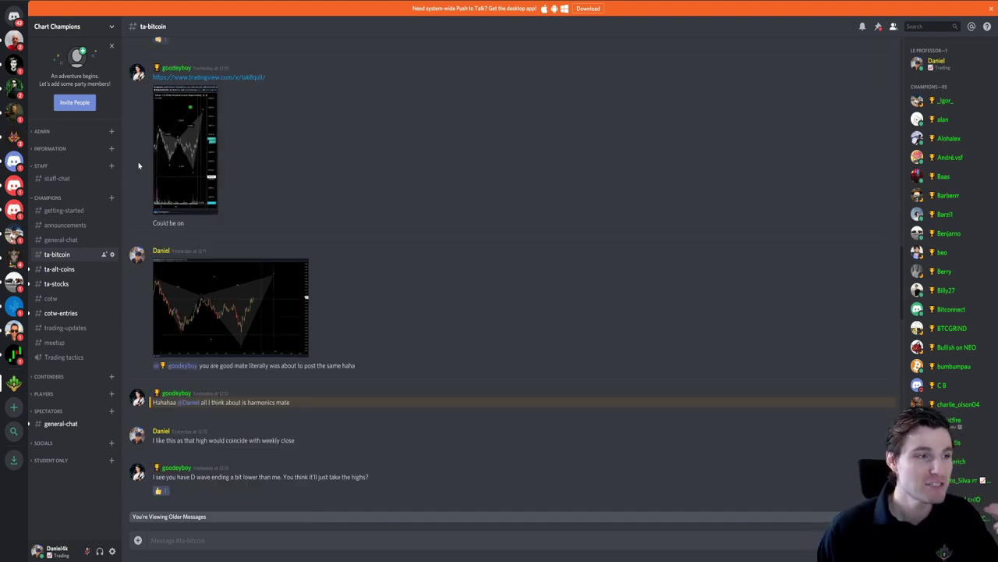
pyautogui.moveTo(231, 308)
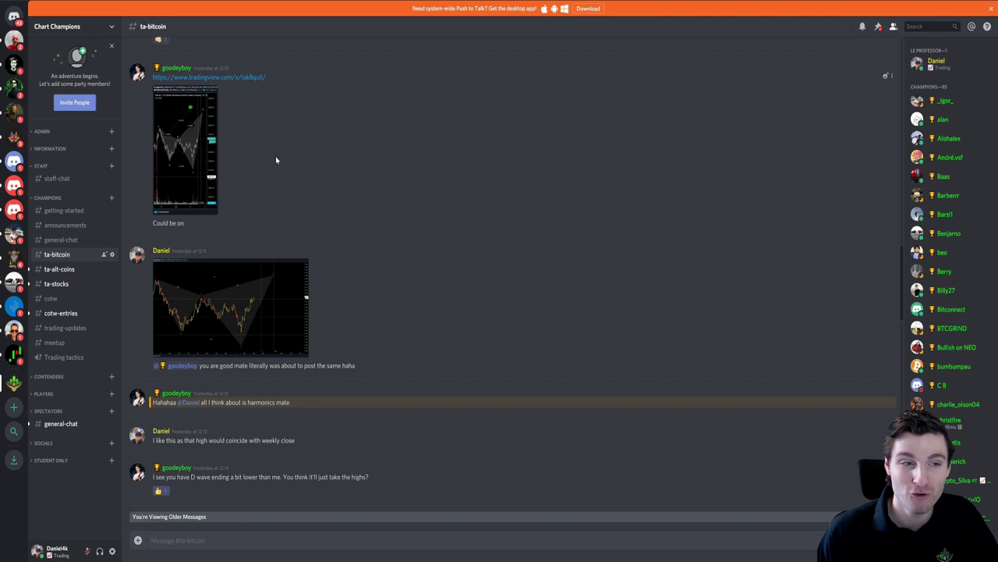
pyautogui.click(254, 315)
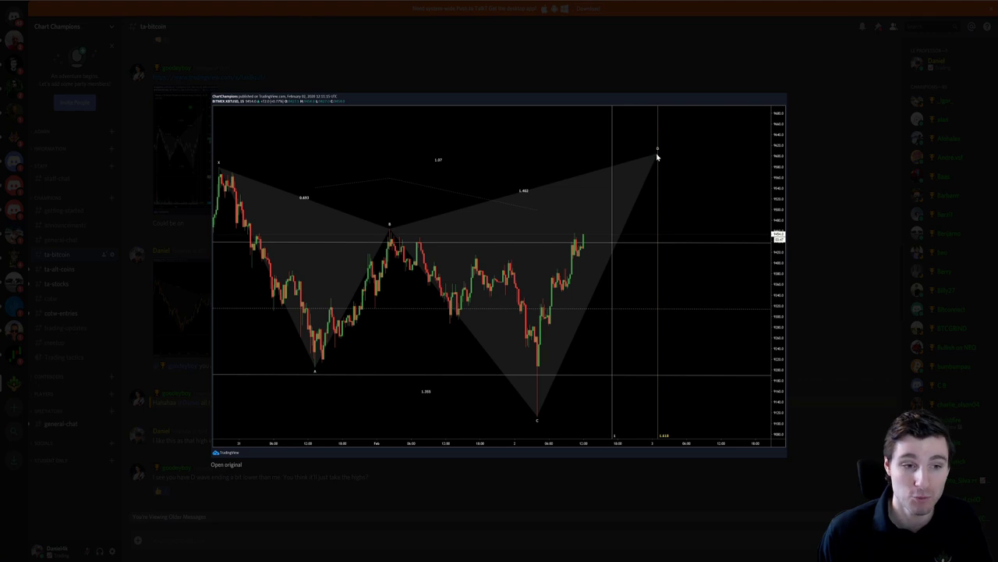
pyautogui.click(823, 183)
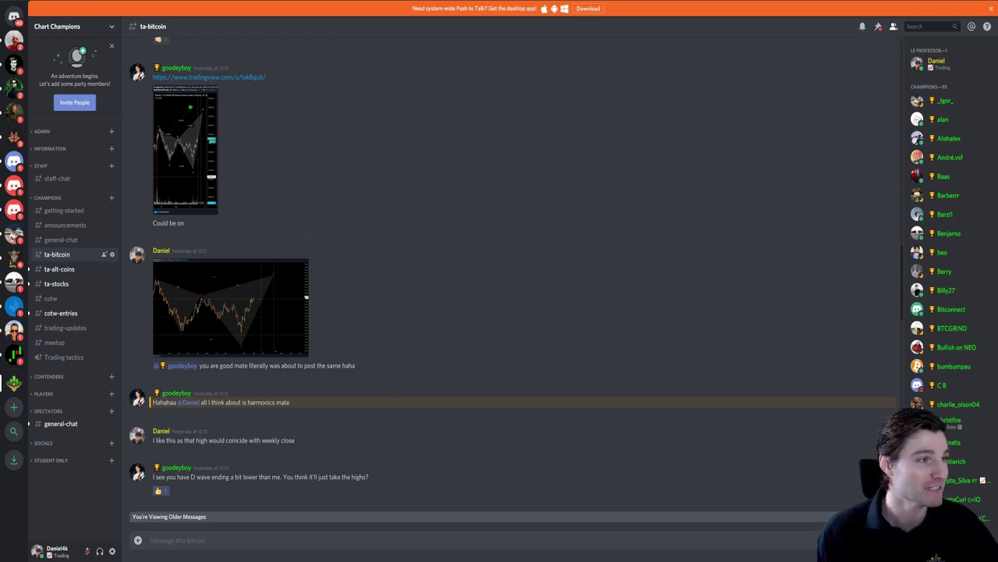
pyautogui.scroll(-5, 459, 230)
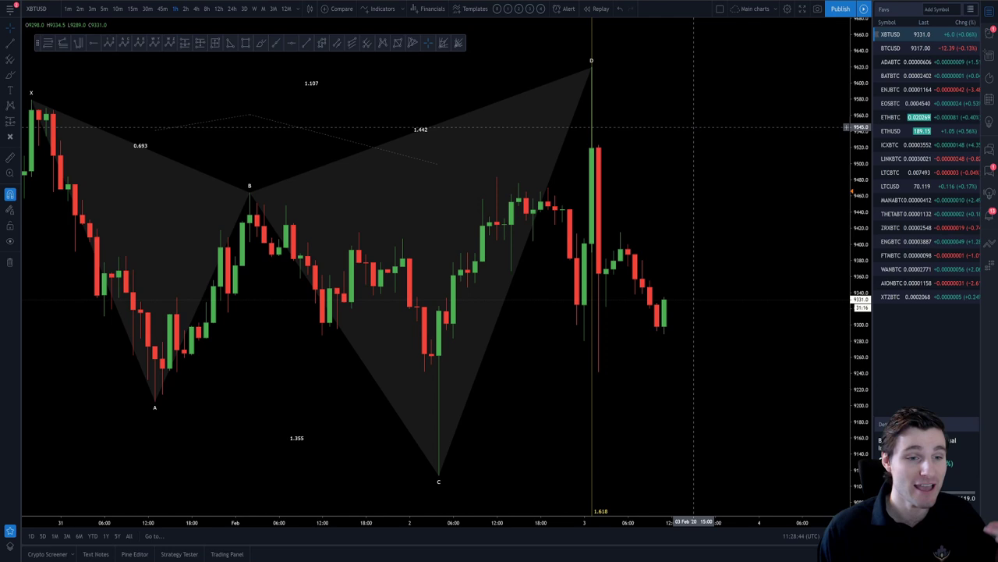